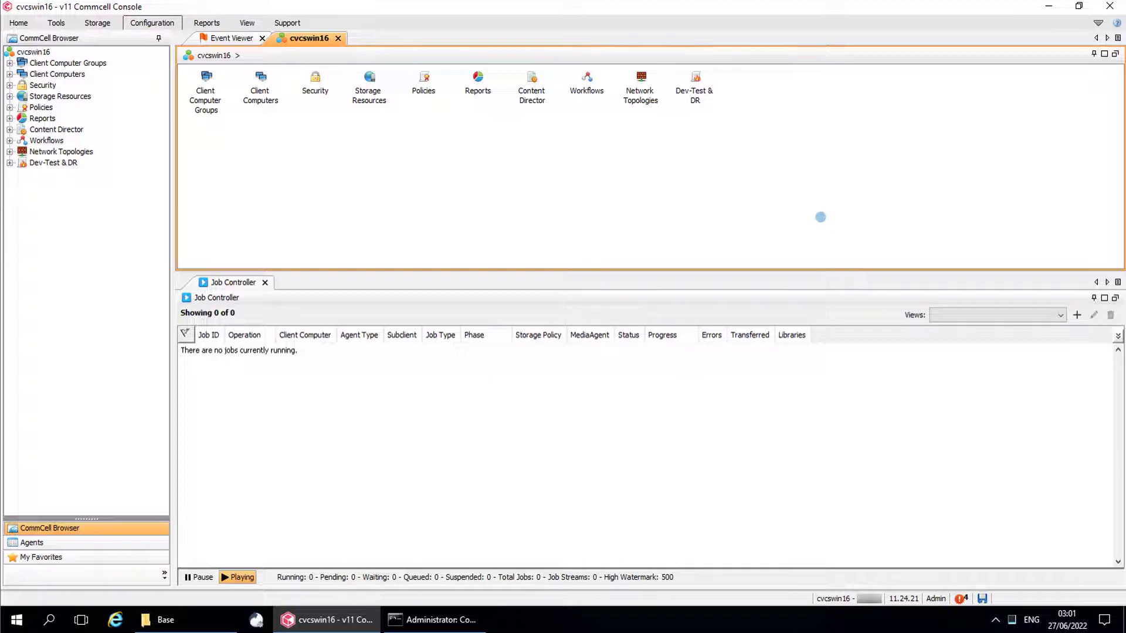
- Switch the ribbon to the Configuration tab
click(143, 24)
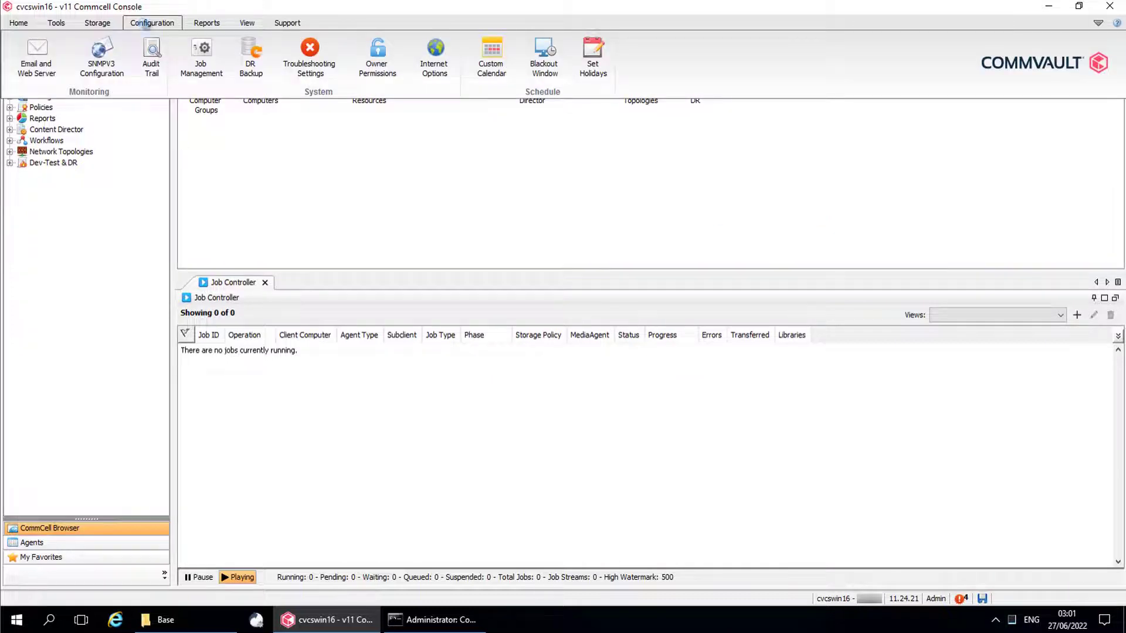
- Open Job Management and enlarge the dialog so all General options are visible
click(201, 56)
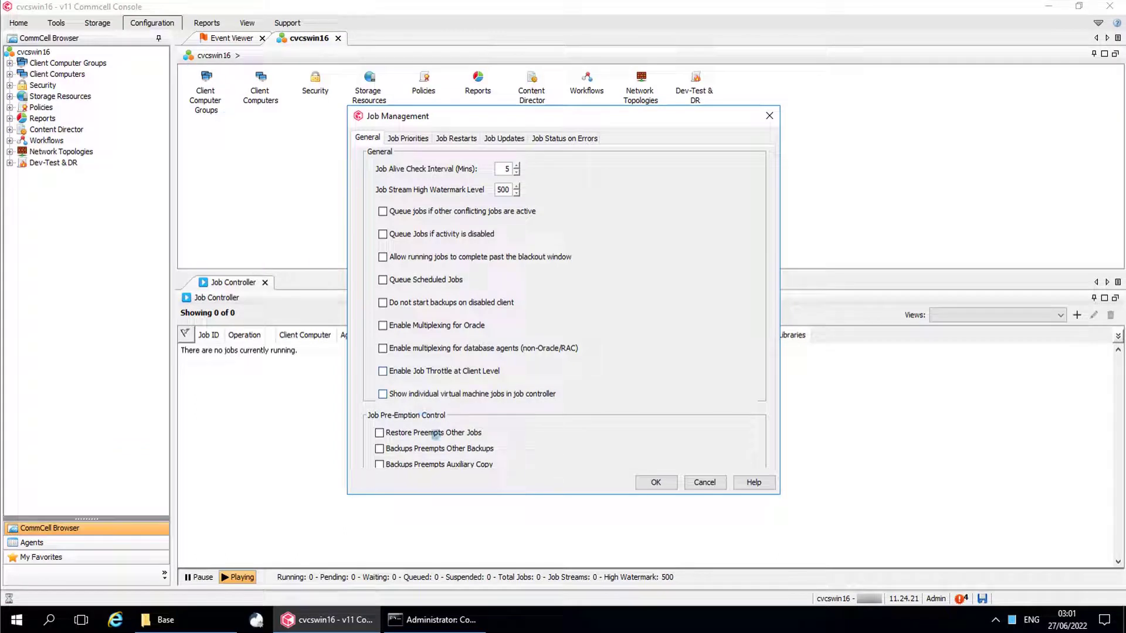
drag(464, 496, 464, 524)
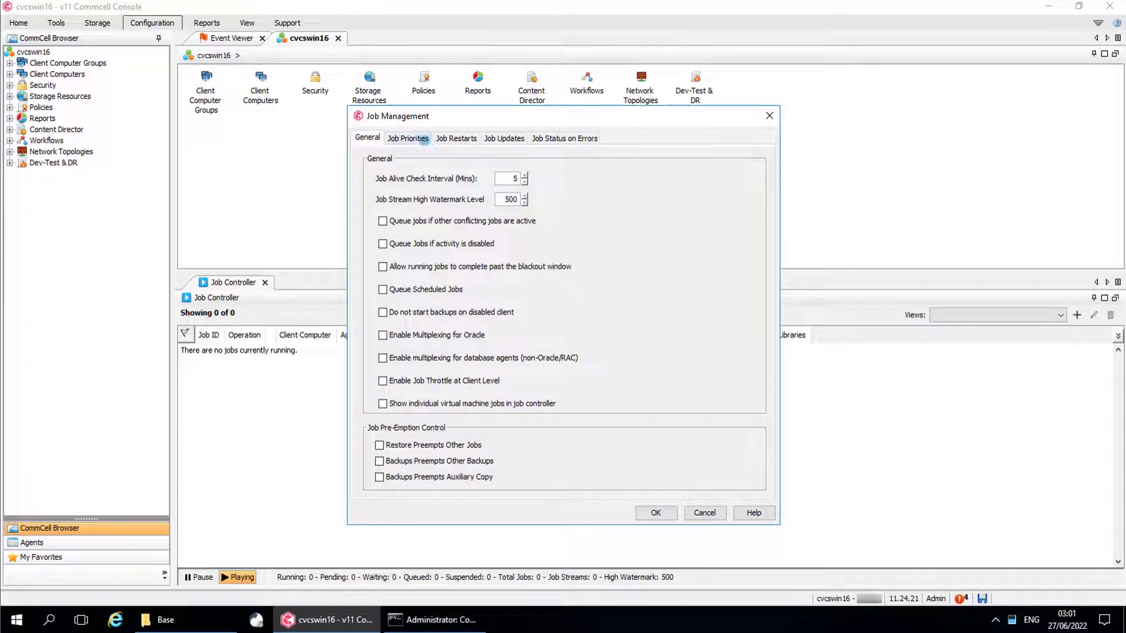
- Go to Job Priorities and expand the Priority Precedence choices
click(424, 141)
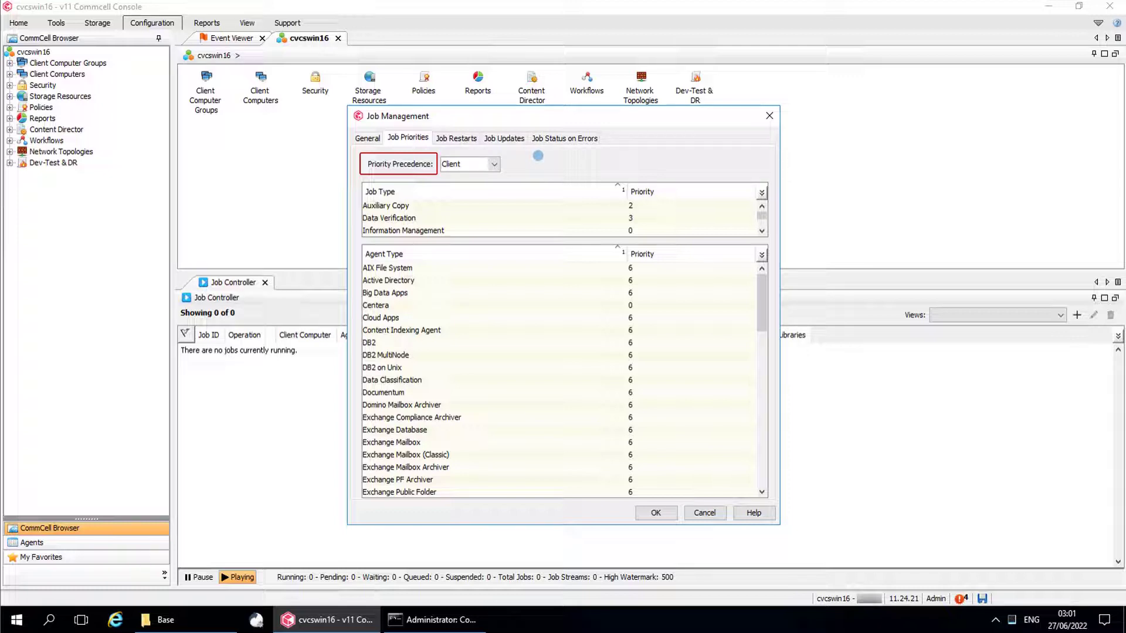
click(493, 165)
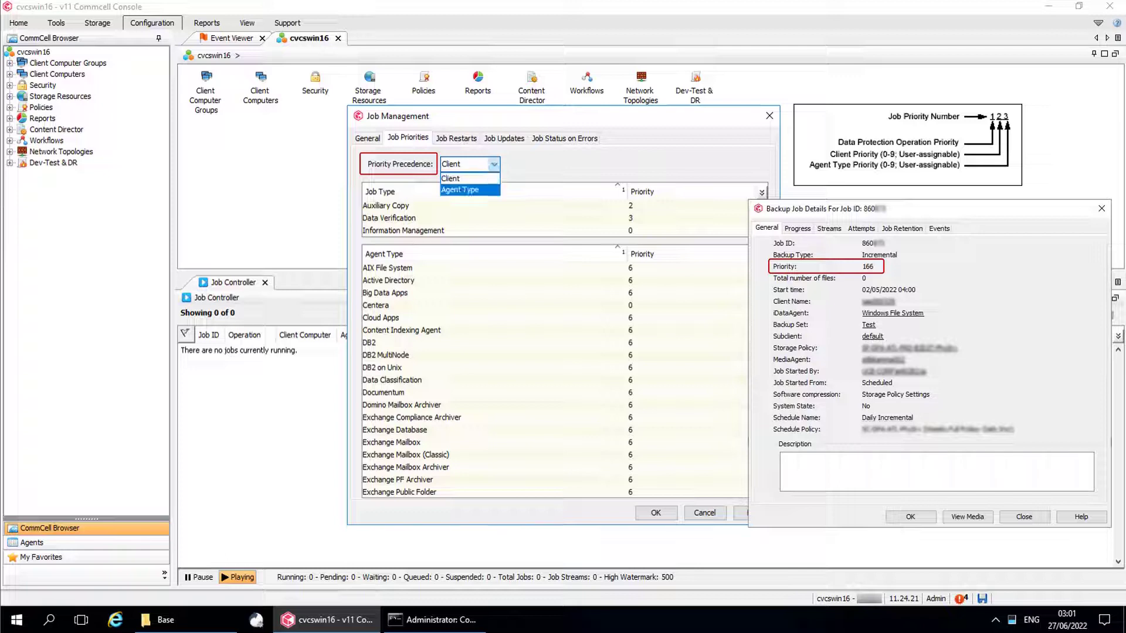
- Choose Agent Type as the Priority Precedence
click(492, 190)
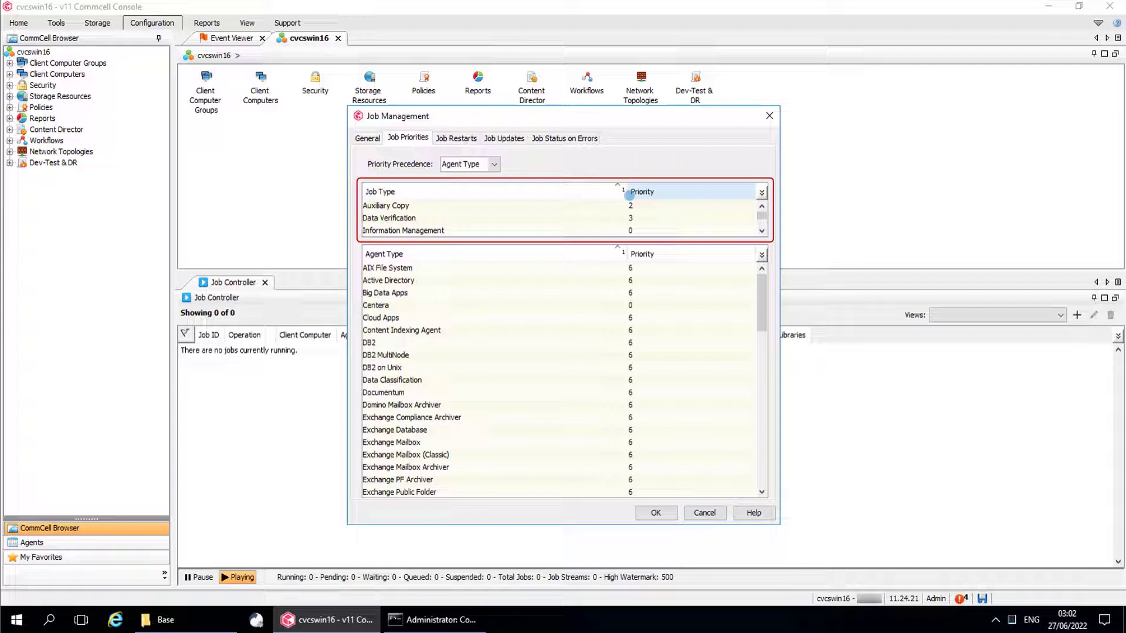
- Widen the Priority column and change Auxiliary Copy's priority to 5, then back to 2
drag(626, 192, 573, 194)
click(507, 205)
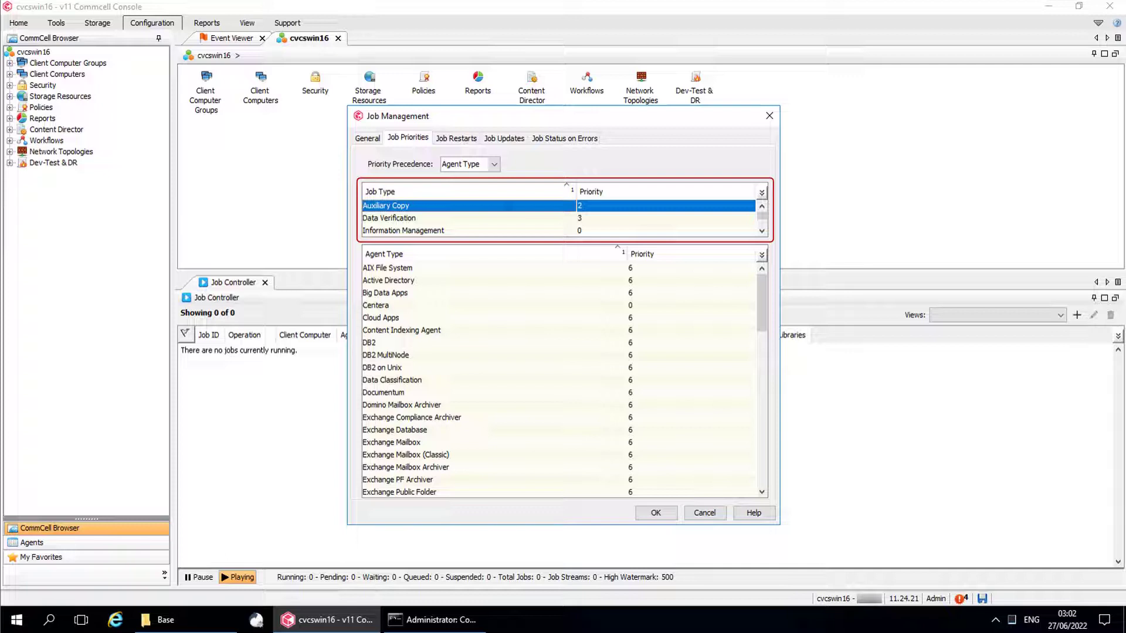
click(631, 204)
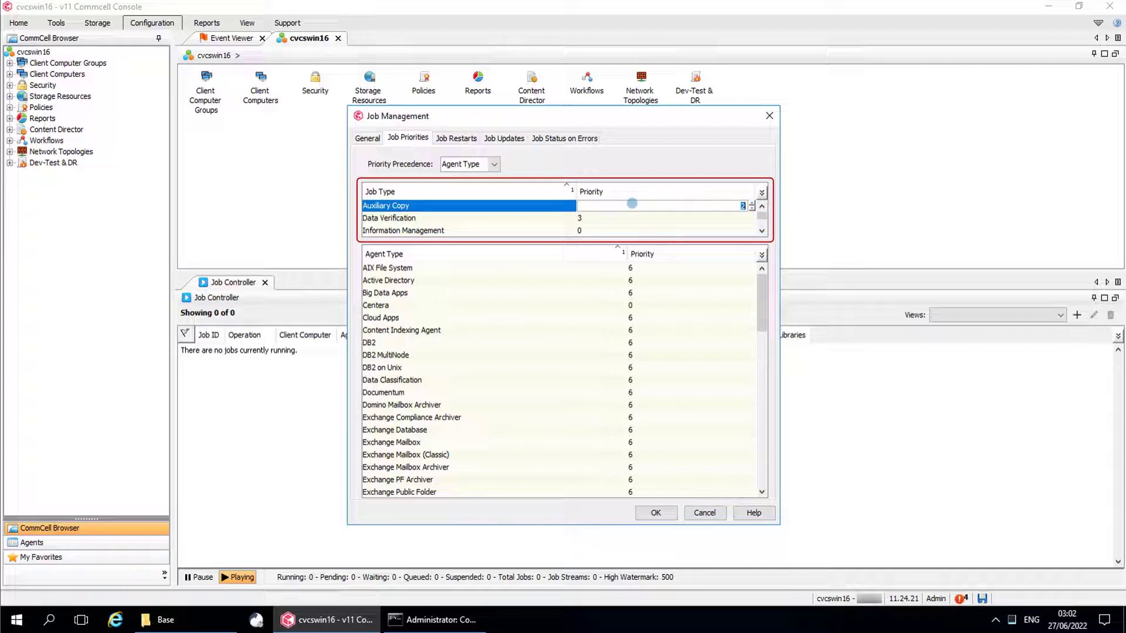
text(5)
click(544, 208)
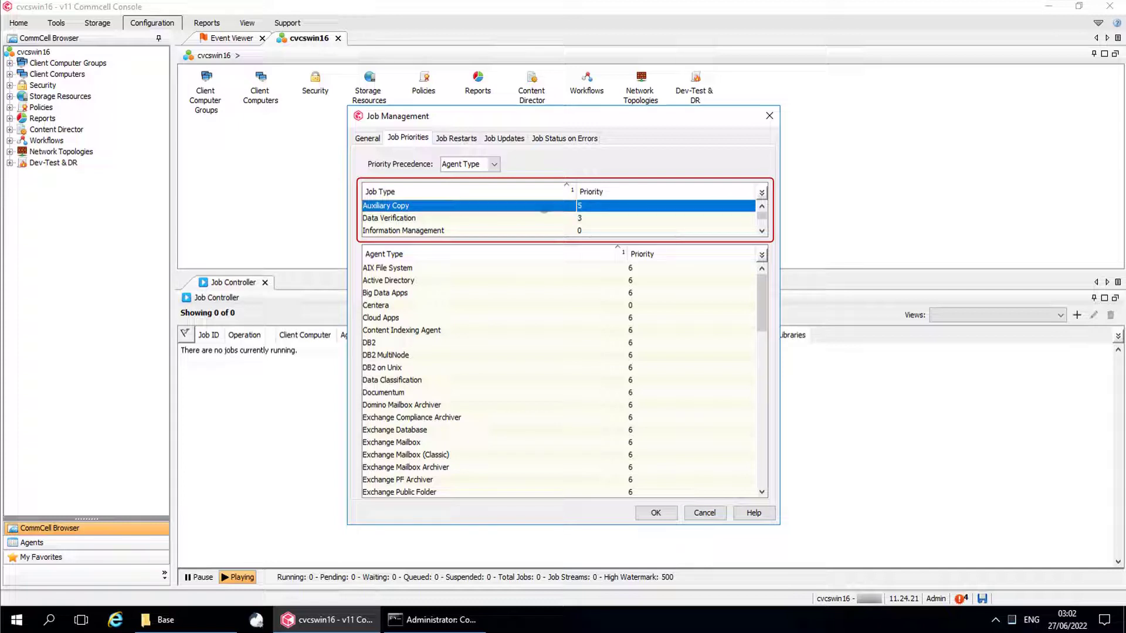
click(583, 206)
text(2)
click(533, 205)
- Sort job types by priority and step through them down to Synth Full
click(722, 191)
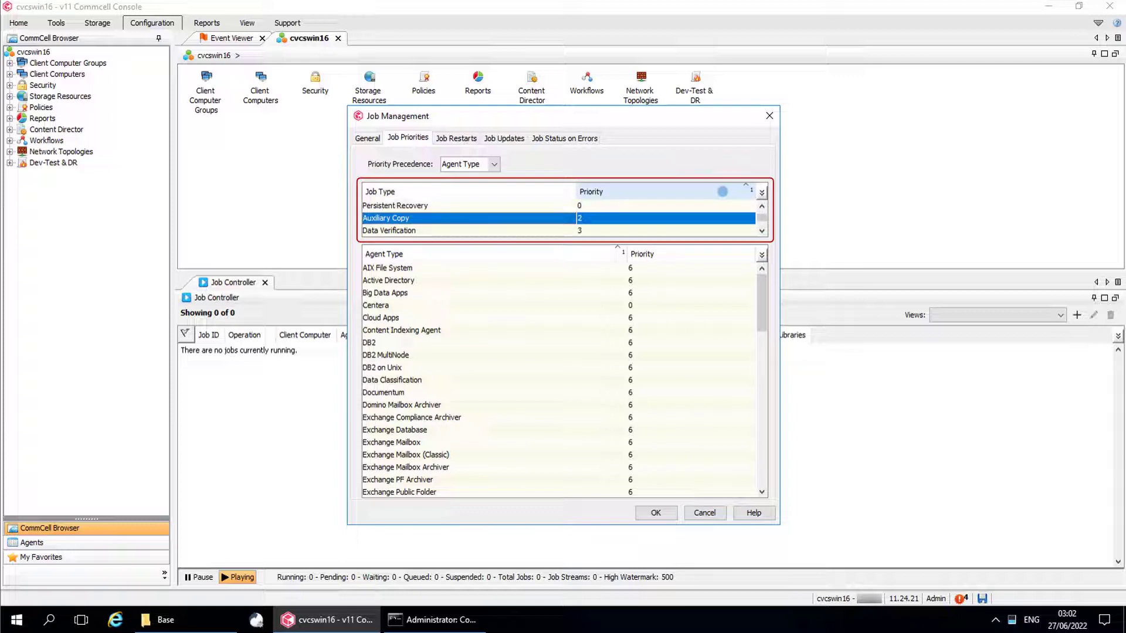
click(762, 206)
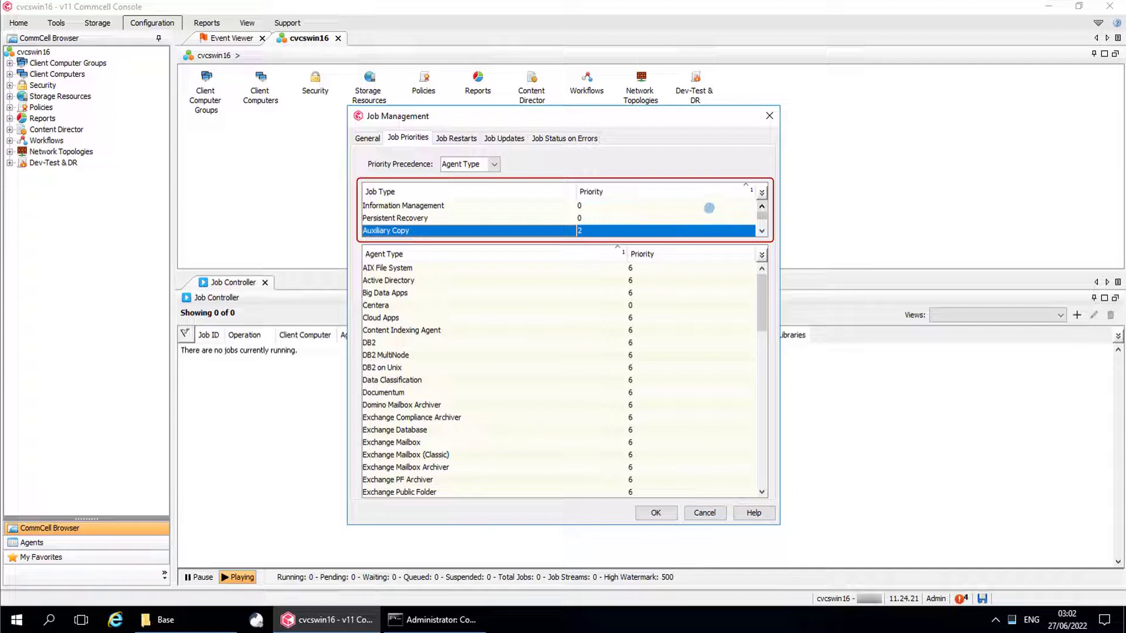
click(466, 206)
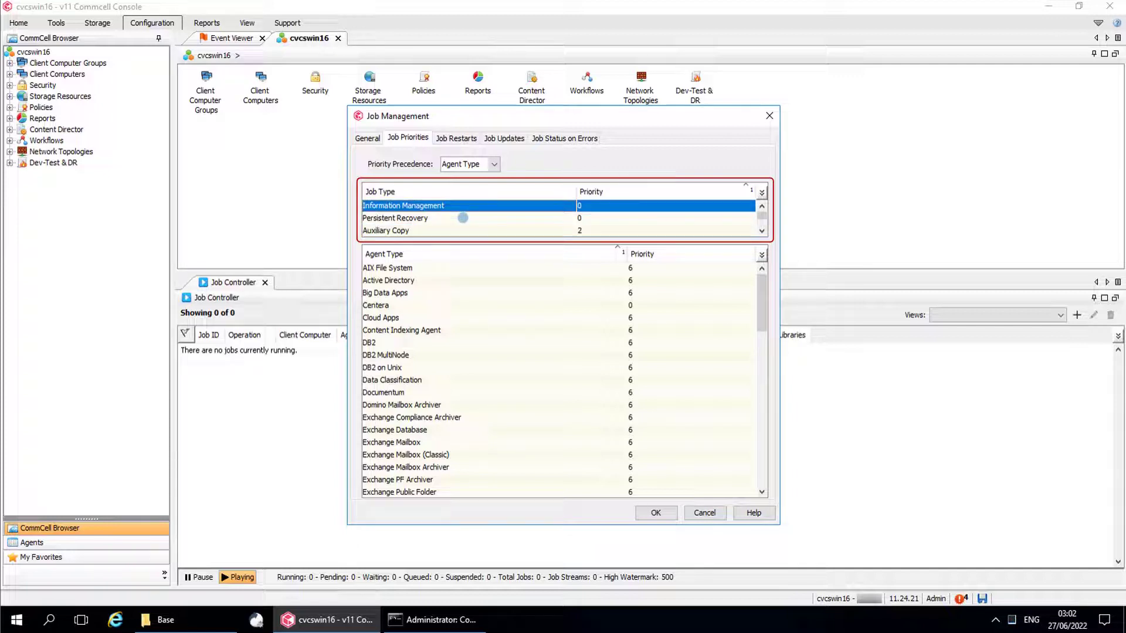
click(463, 218)
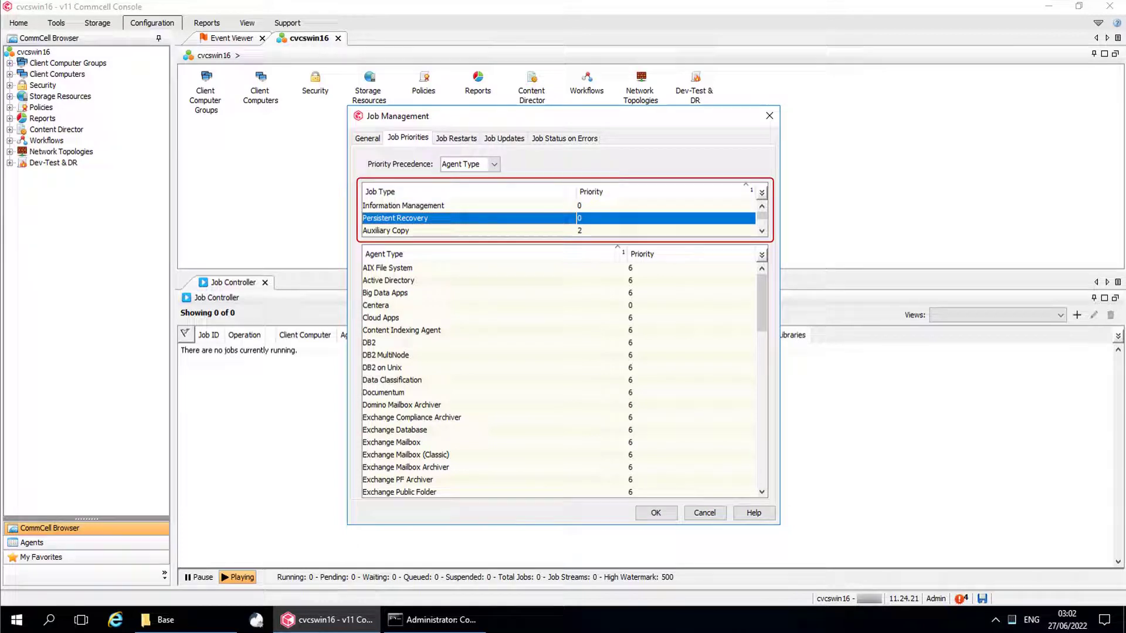
key(Down)
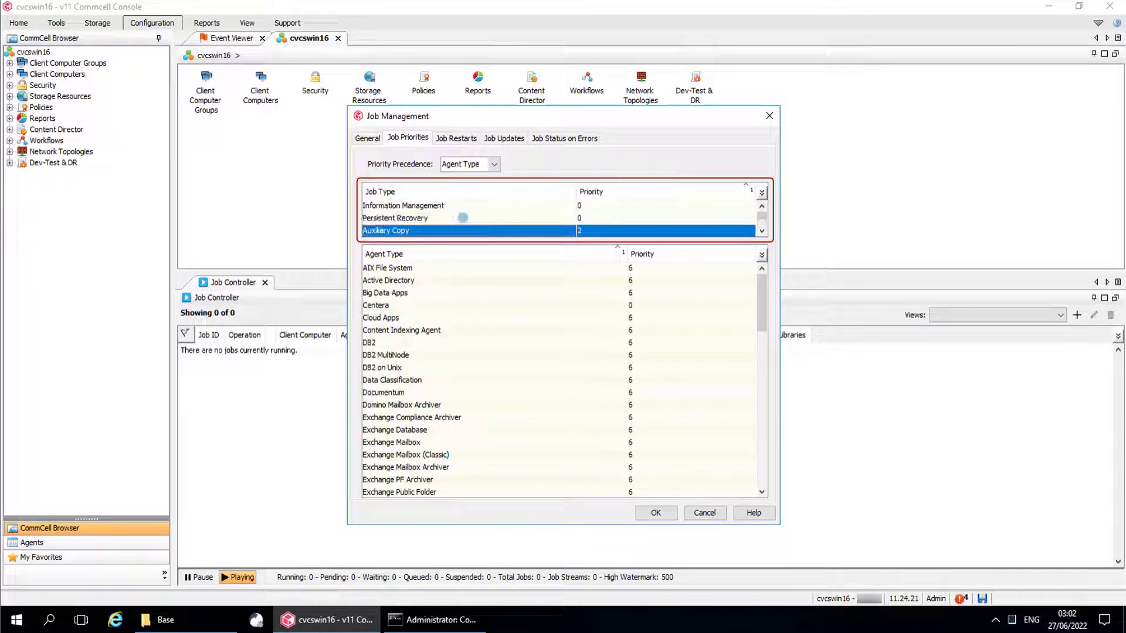
key(Down)
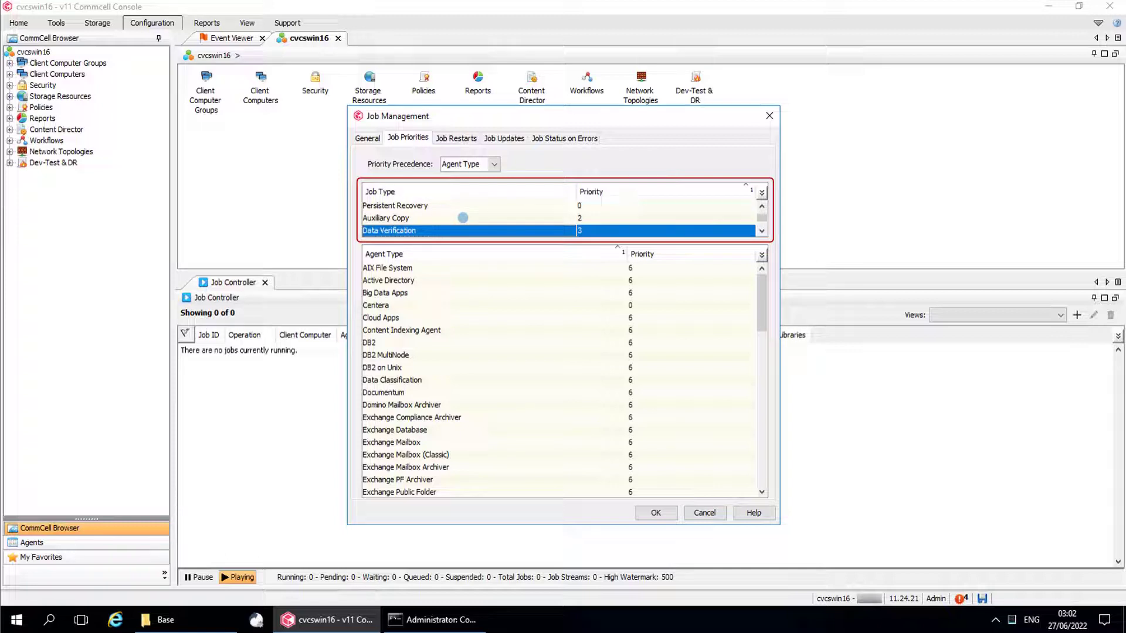
key(Down)
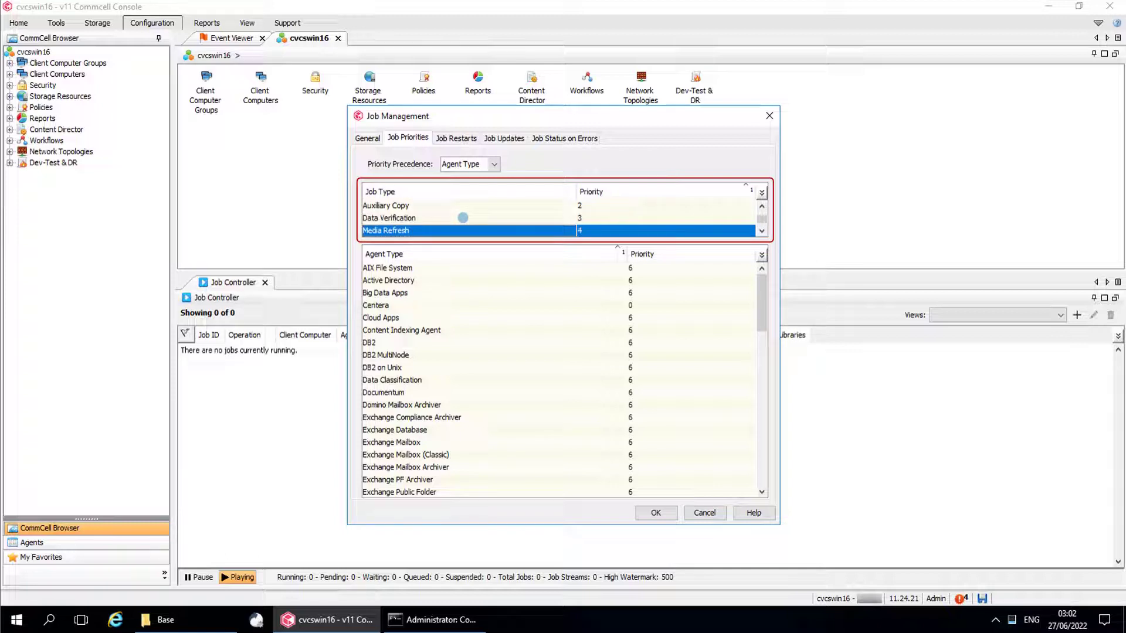
key(Down)
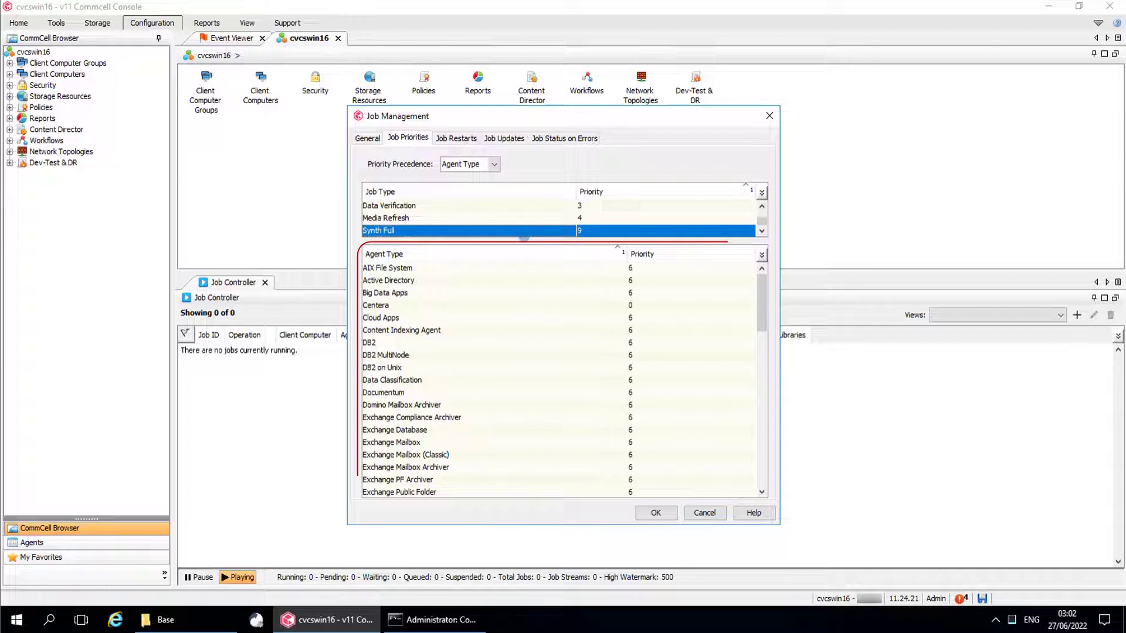
- Sort agent types by priority and give Centera and MySQL priority 4 each
drag(625, 252, 593, 252)
click(509, 269)
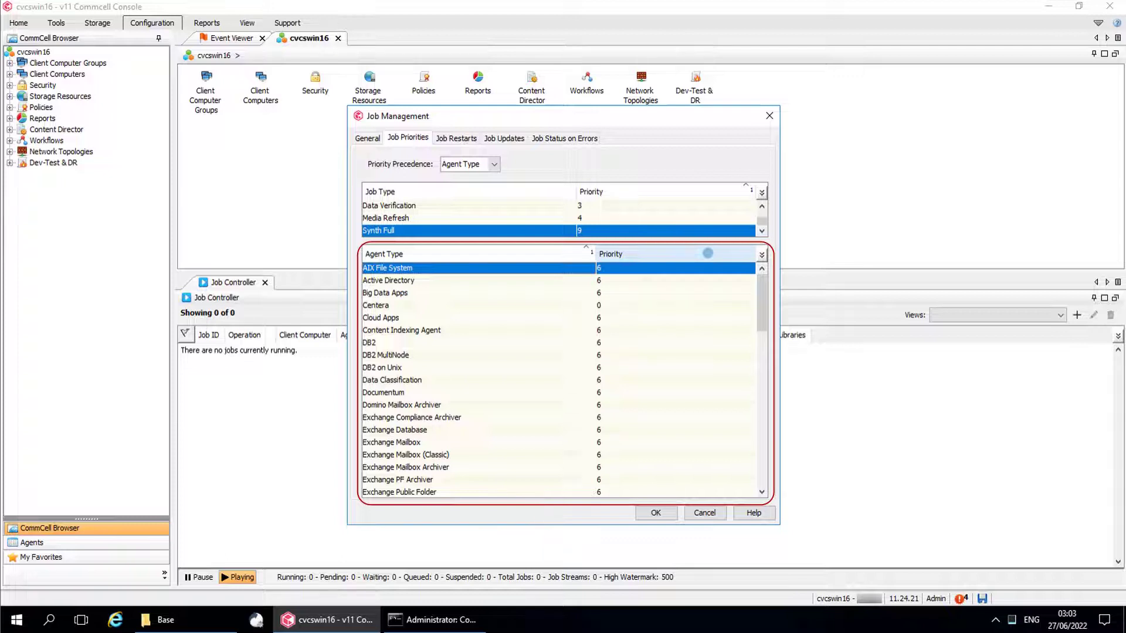
click(708, 253)
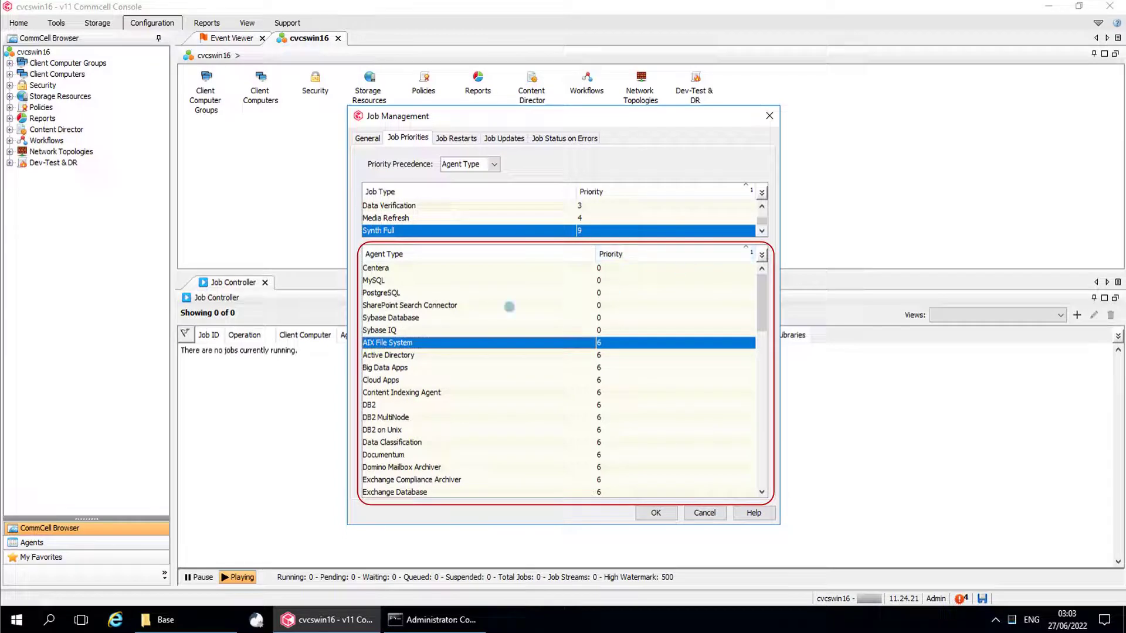
click(482, 267)
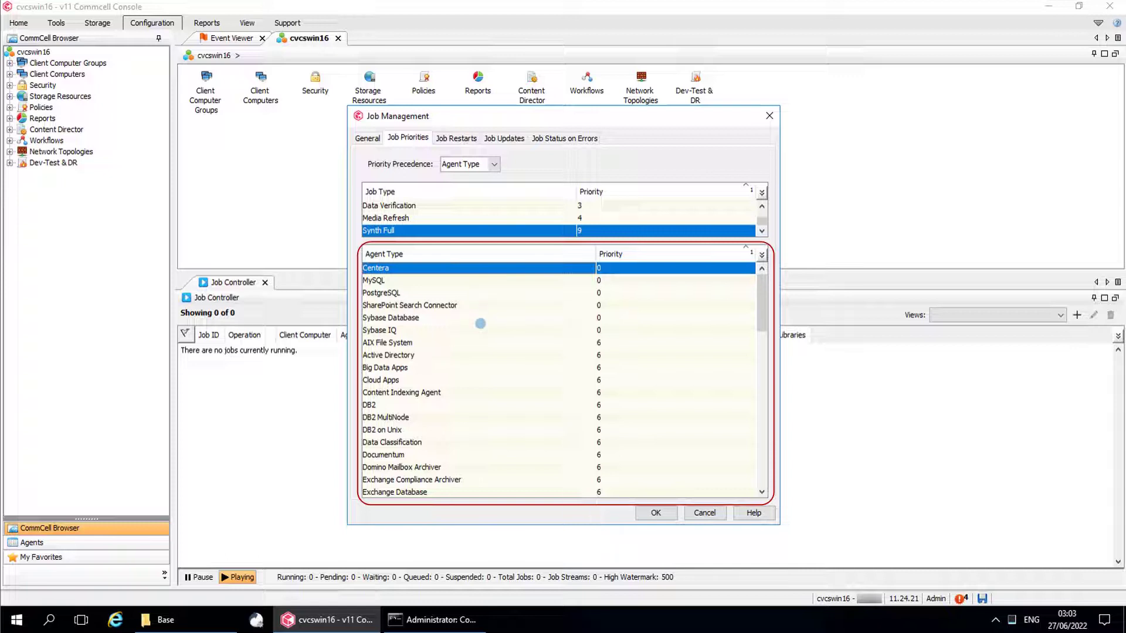
click(613, 265)
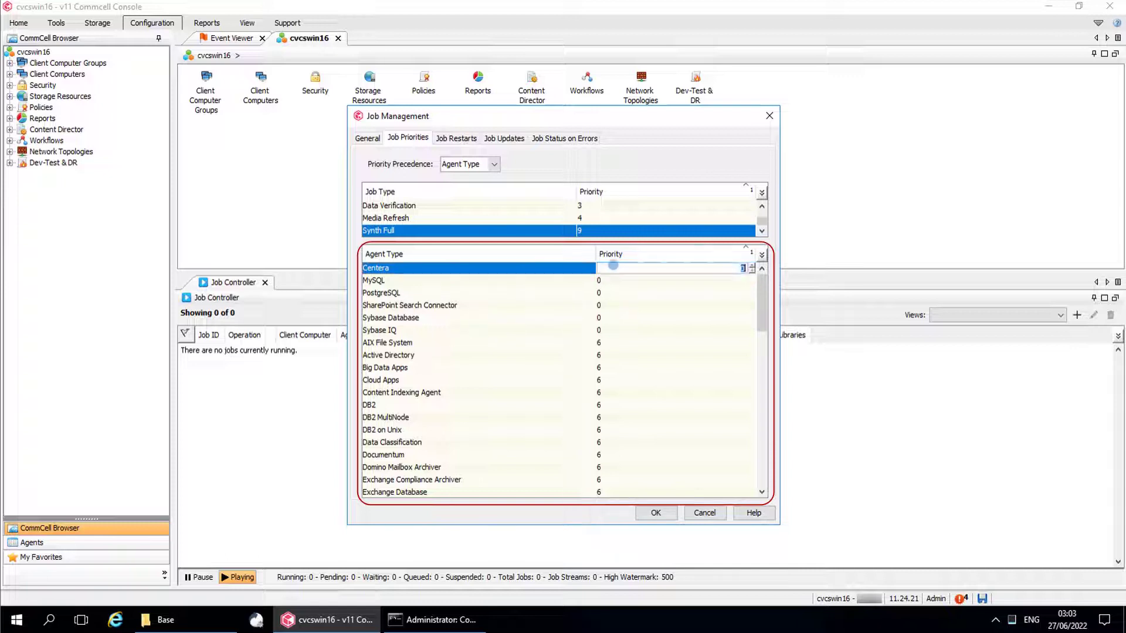
text(4)
key(Return)
click(609, 269)
text(4)
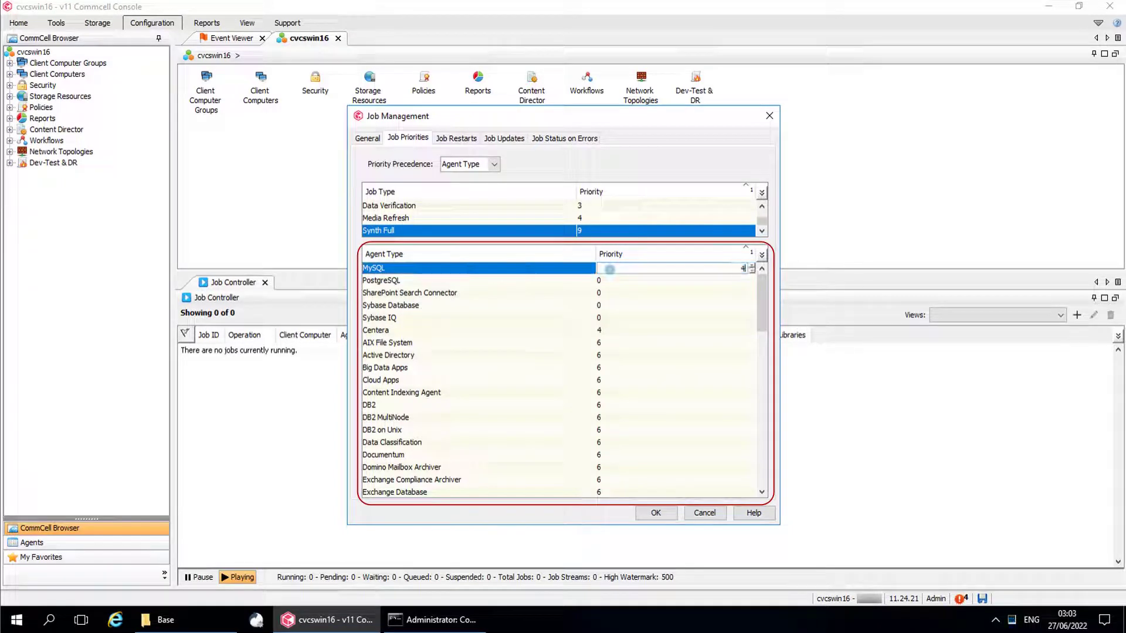
key(Return)
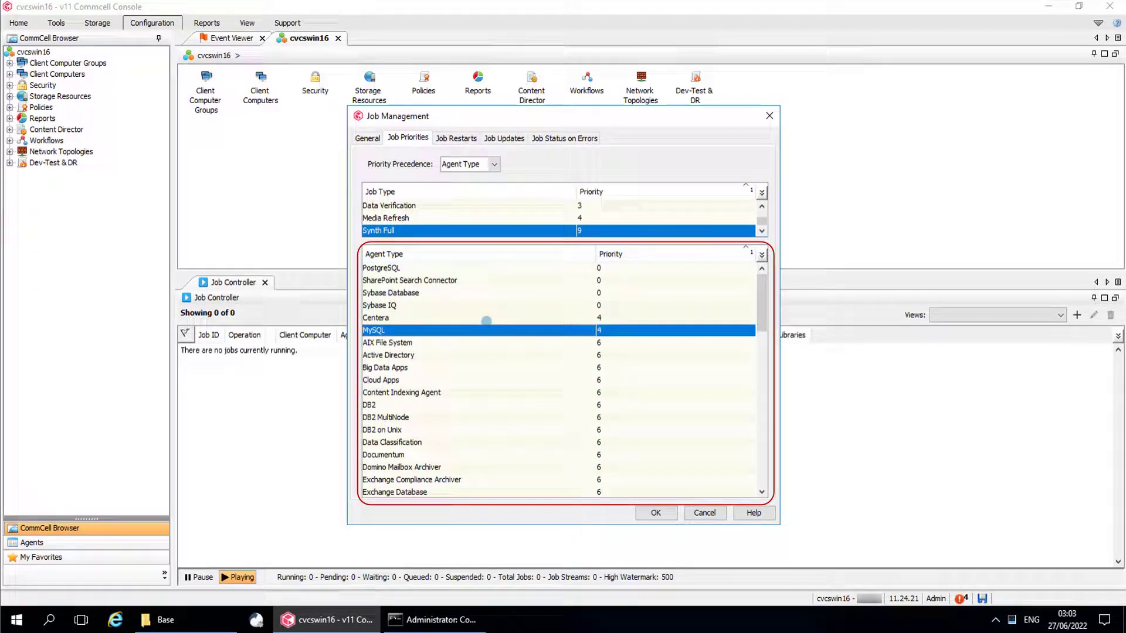
click(486, 320)
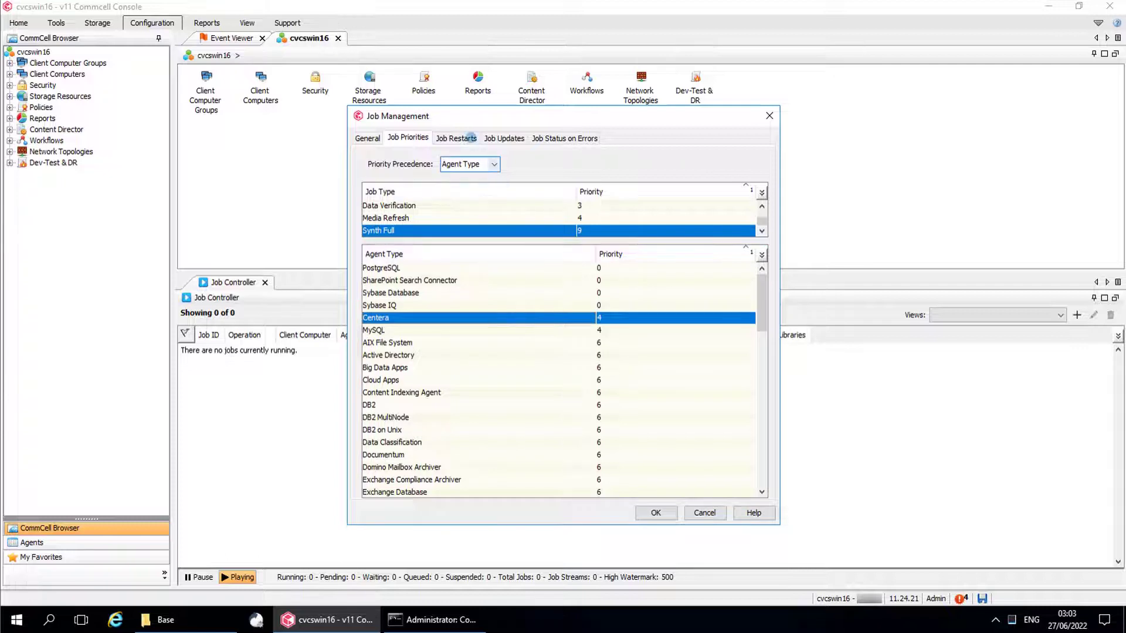
- Switch to the Job Restarts tab of Job Management
click(474, 137)
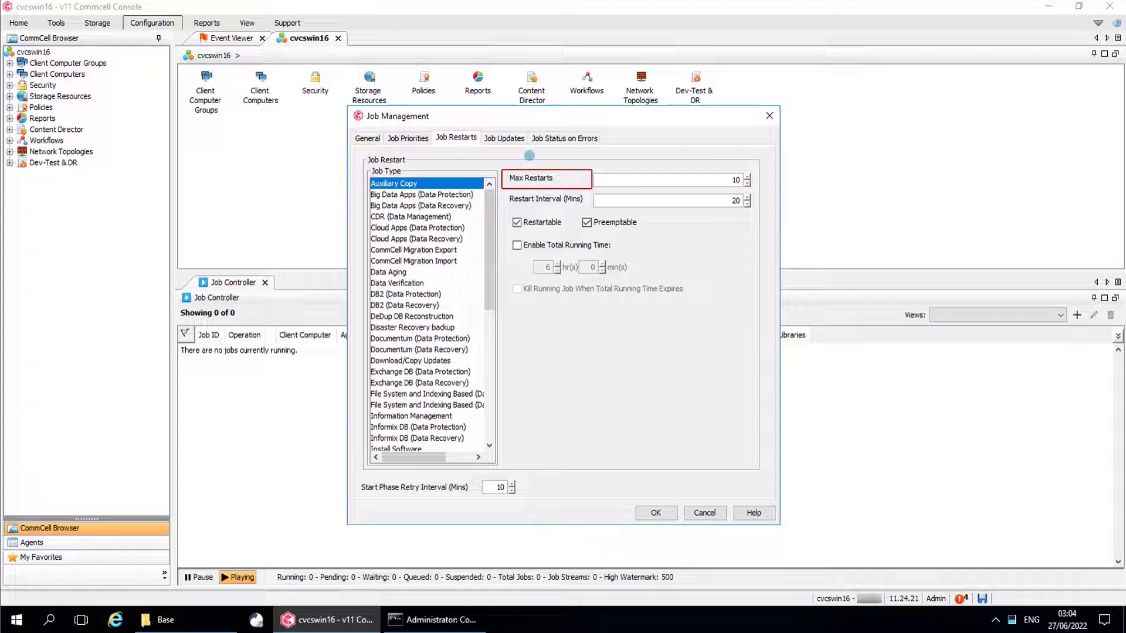
- For Auxiliary Copy, lower Max Restarts to 5 and set the Restart Interval to 5 minutes
click(746, 183)
click(746, 183)
click(747, 184)
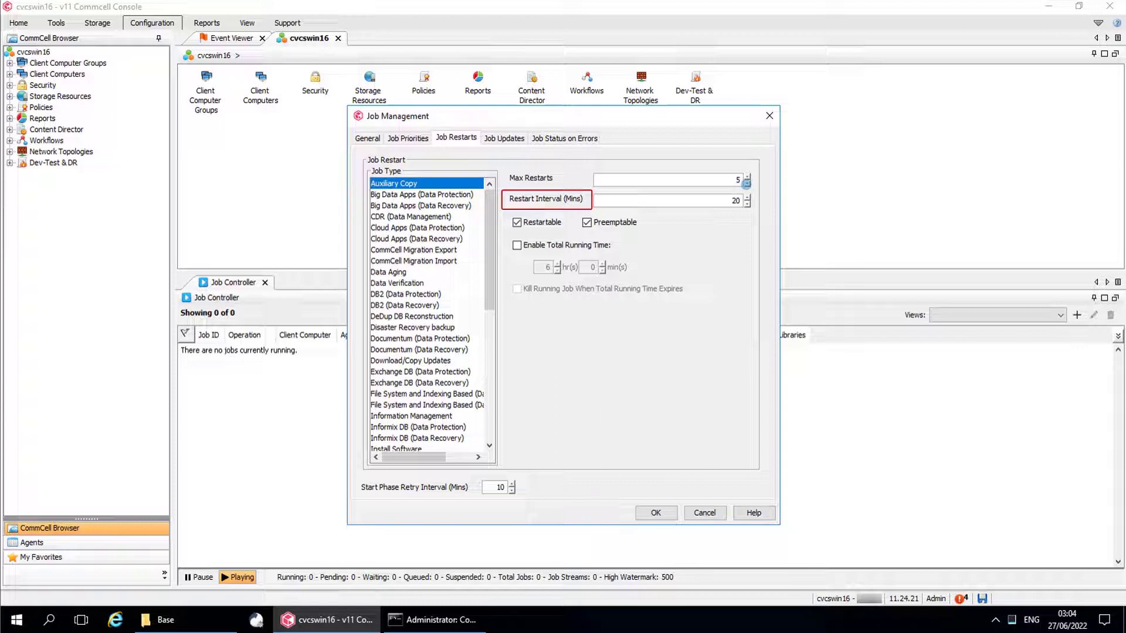
double_click(737, 201)
text(5)
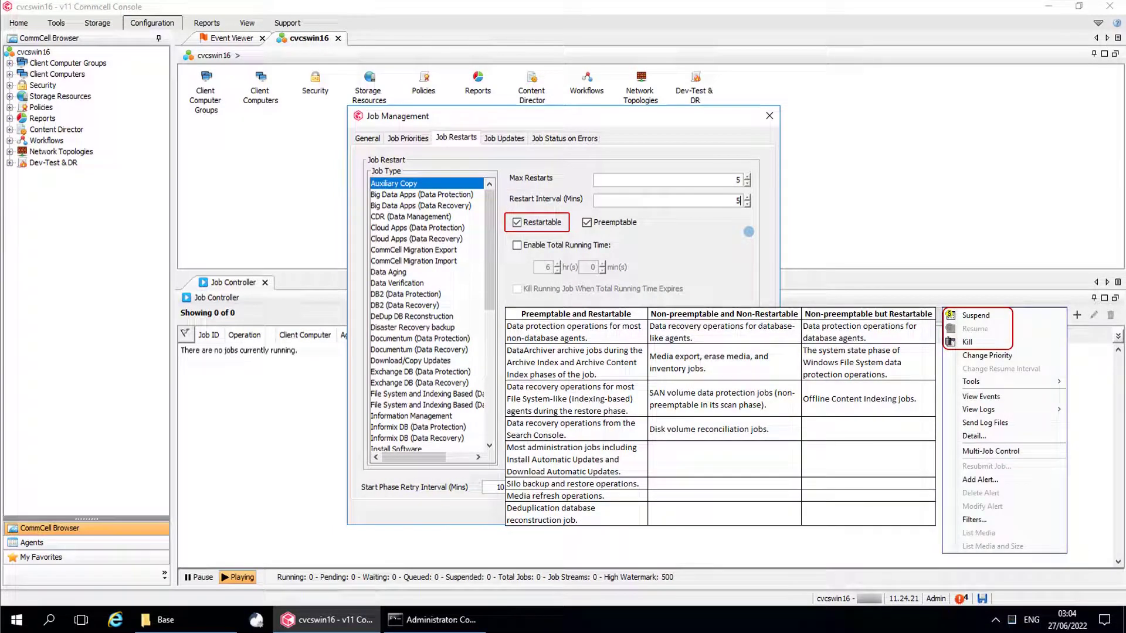
click(538, 224)
click(538, 224)
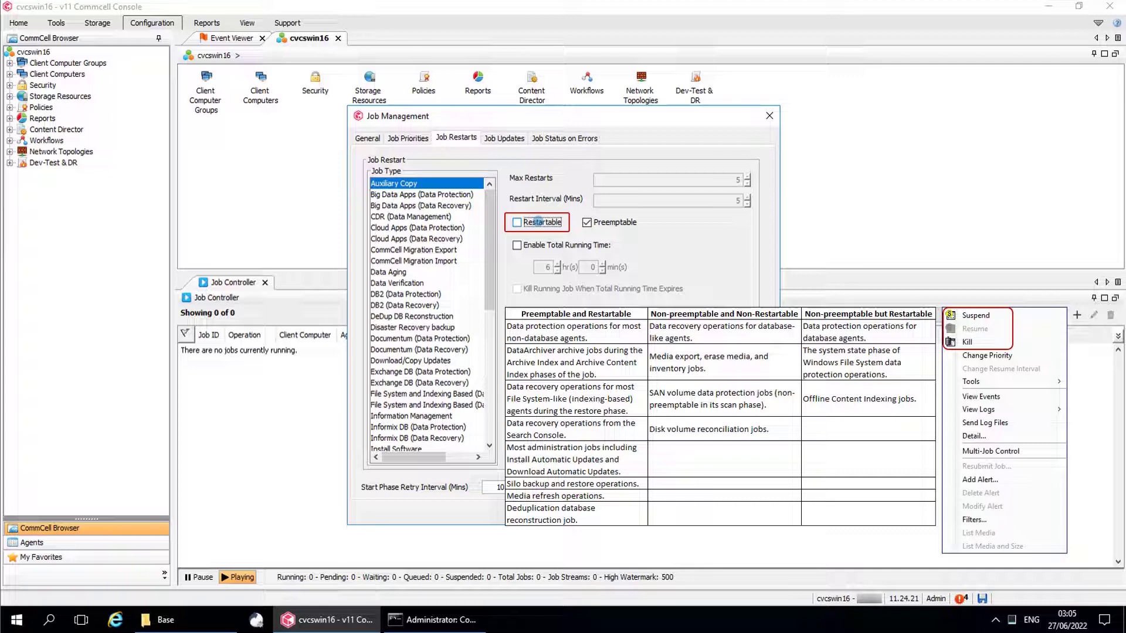
click(538, 222)
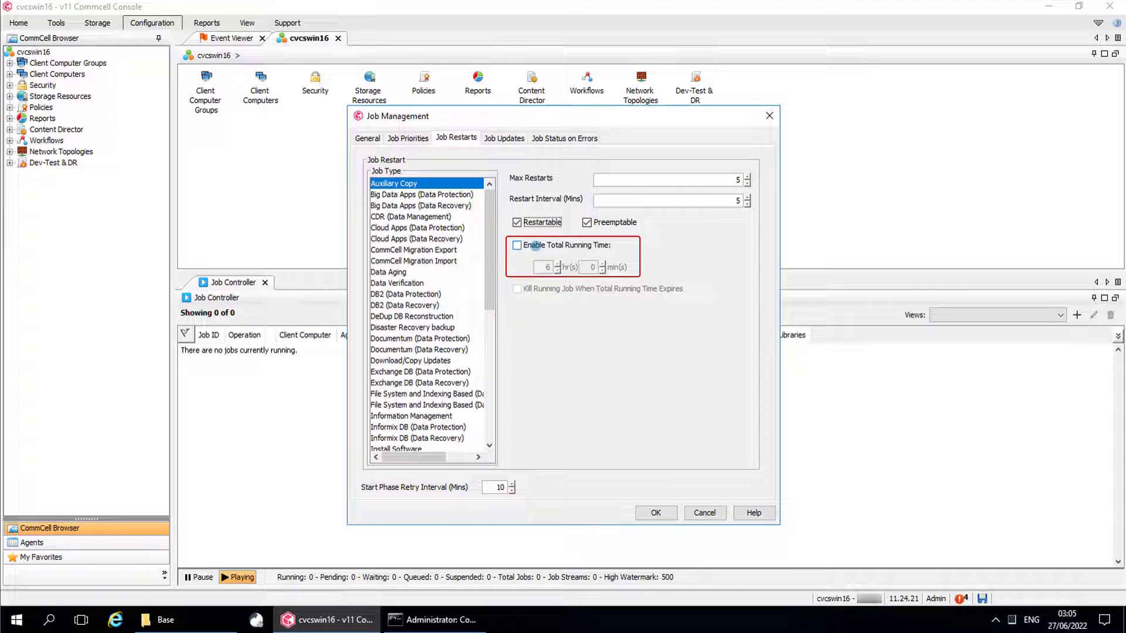
- Enable an 8-hour total running time for Auxiliary Copy, killing jobs when it expires
click(534, 245)
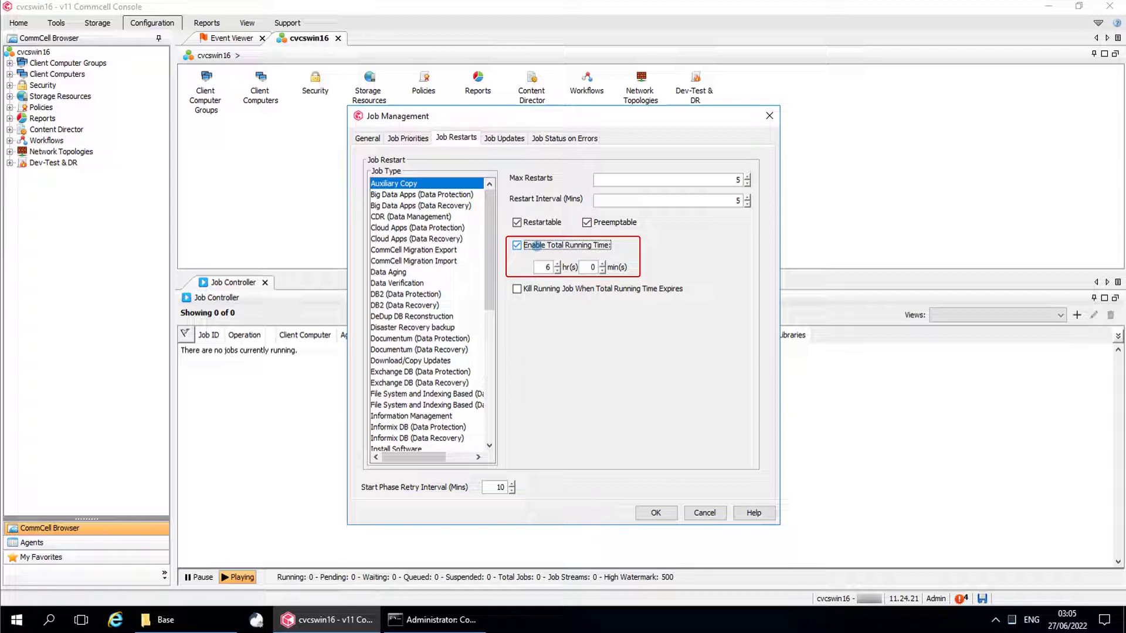
double_click(548, 266)
text(3)
text(8)
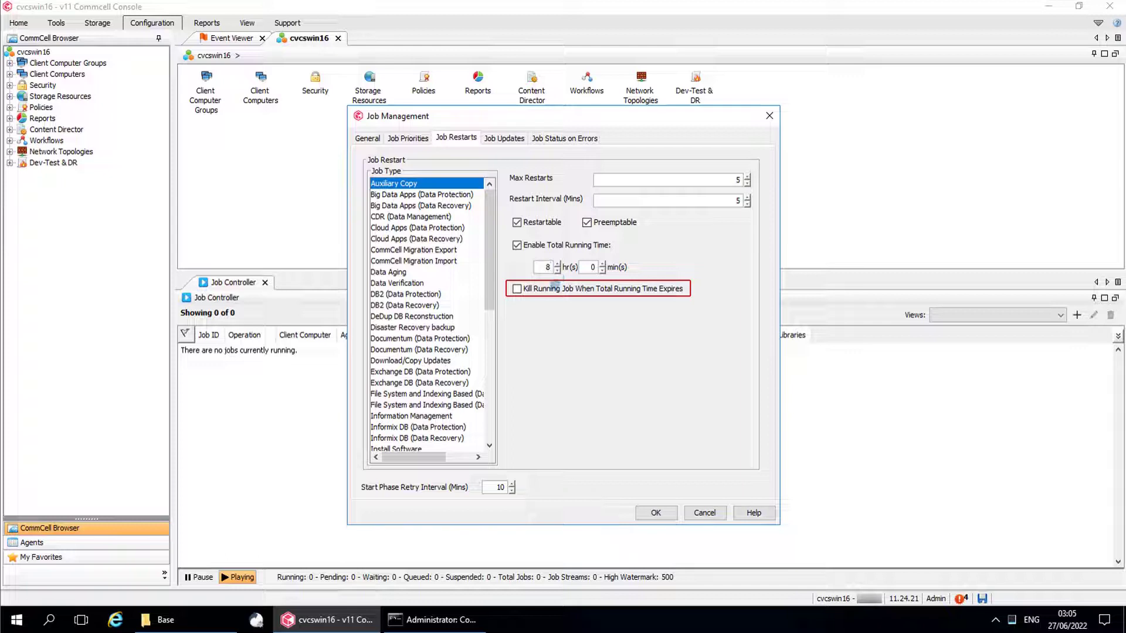
click(554, 289)
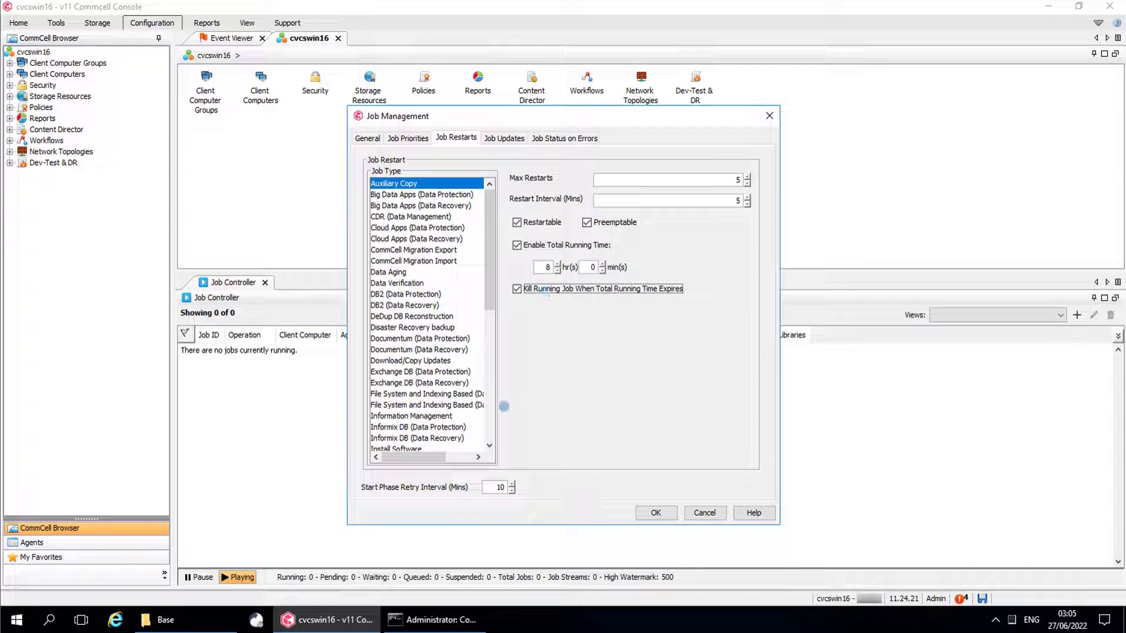
click(492, 402)
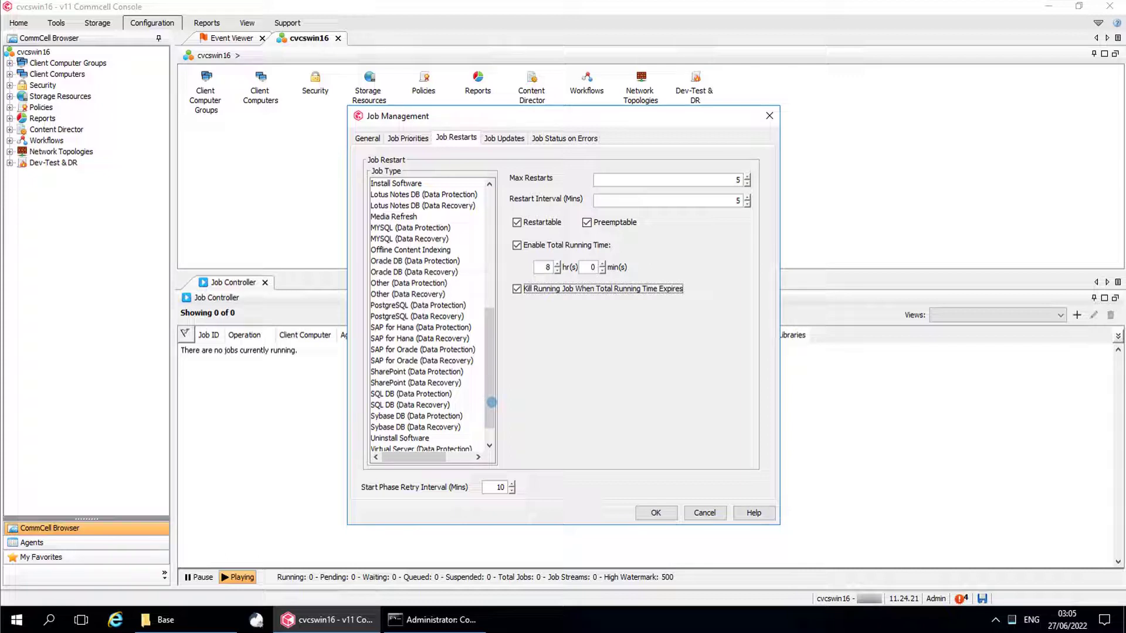
- Select SQL DB (Data Protection) and set 3 max restarts with a 5-minute restart interval
click(439, 394)
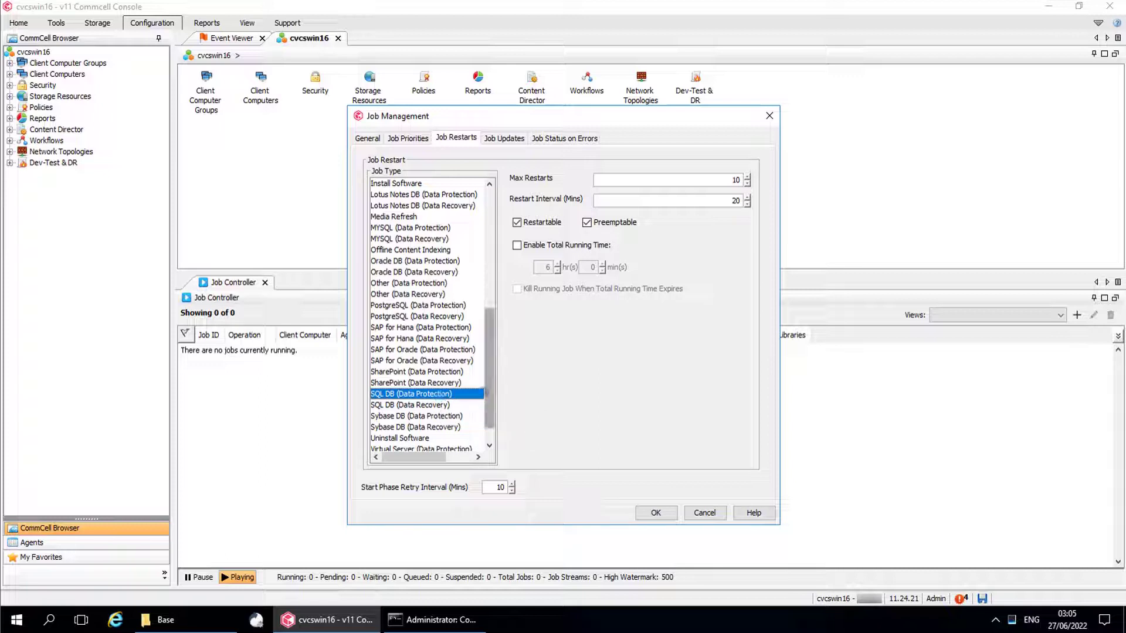
click(748, 184)
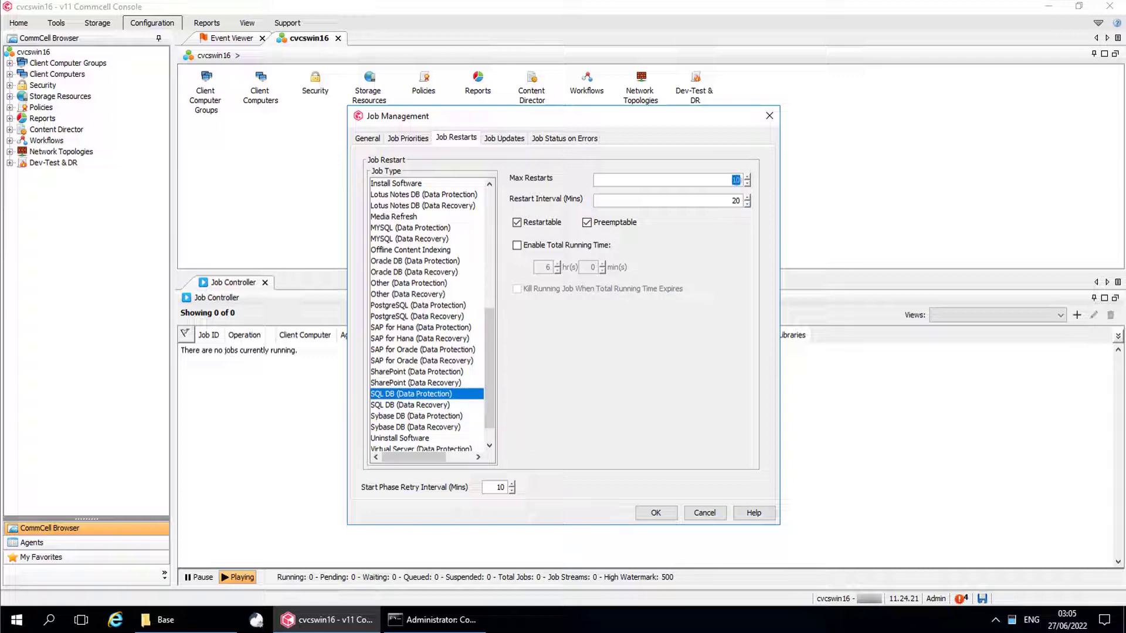
double_click(735, 201)
text(5)
- Enable a 12-hour total running time for SQL DB, killing jobs on expiry
click(589, 245)
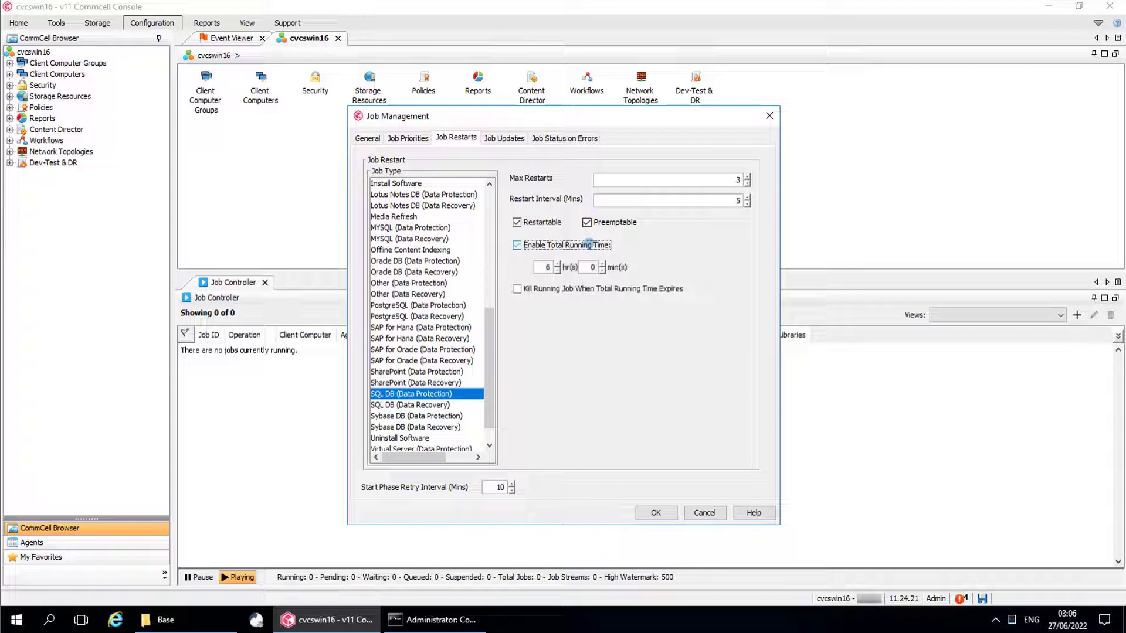
double_click(546, 267)
text(12)
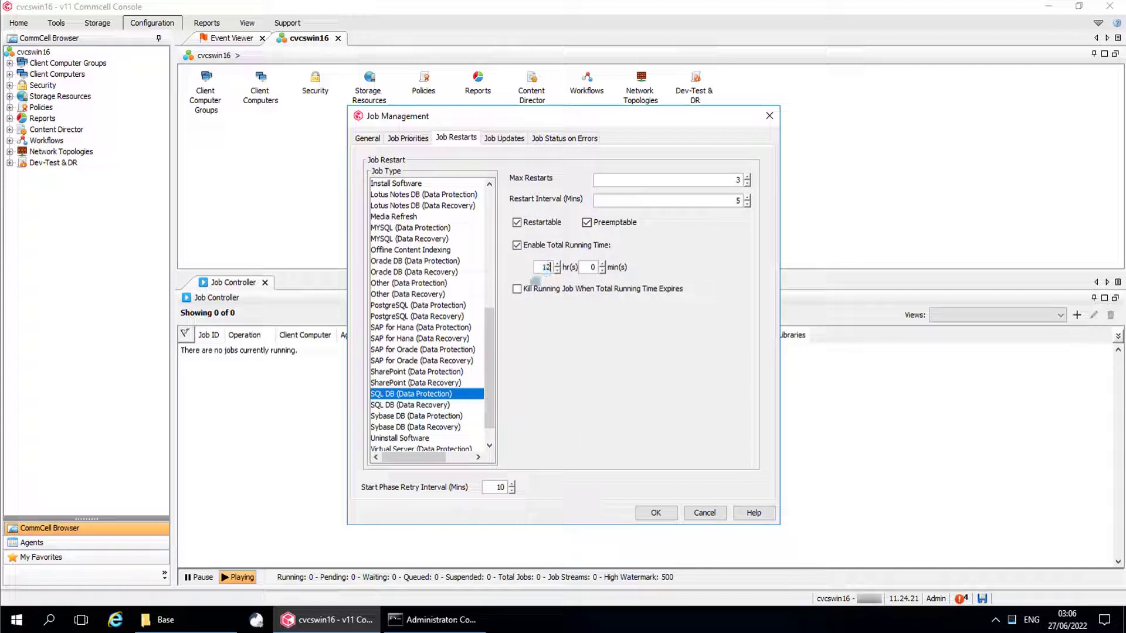
click(525, 290)
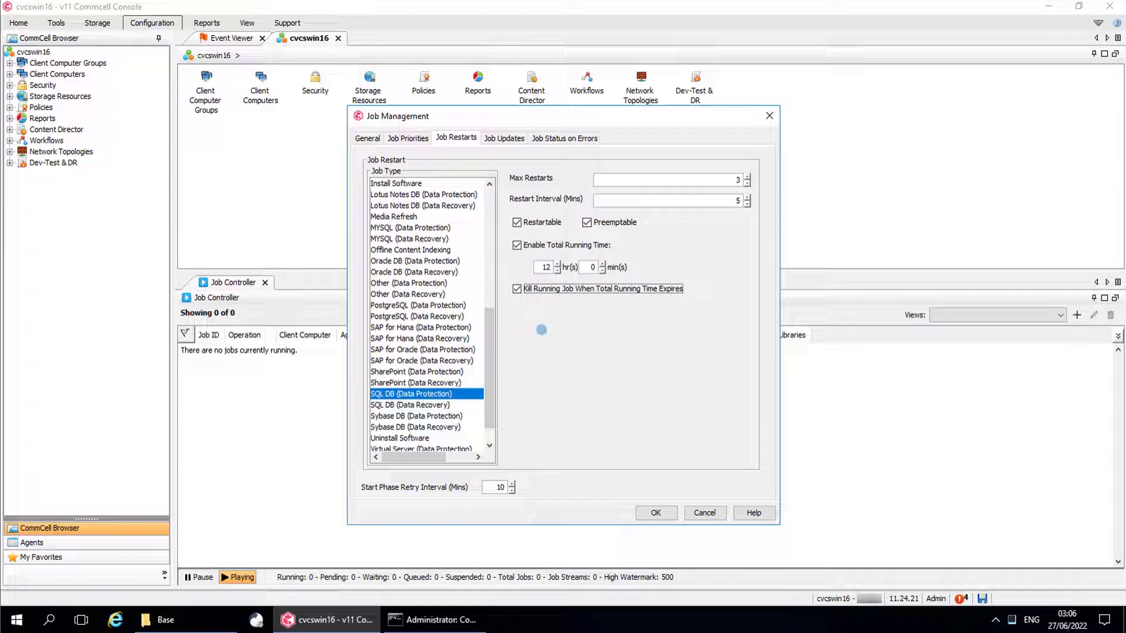
double_click(500, 487)
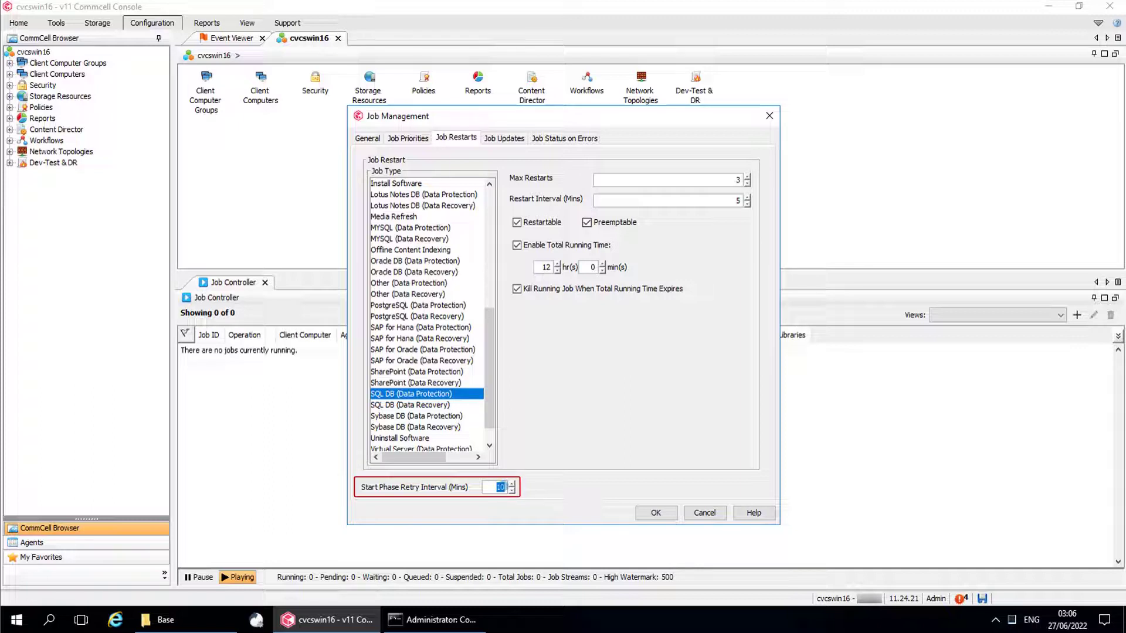
- Set the SQL DB (Data Protection) start phase retry interval to 5 minutes
text(5)
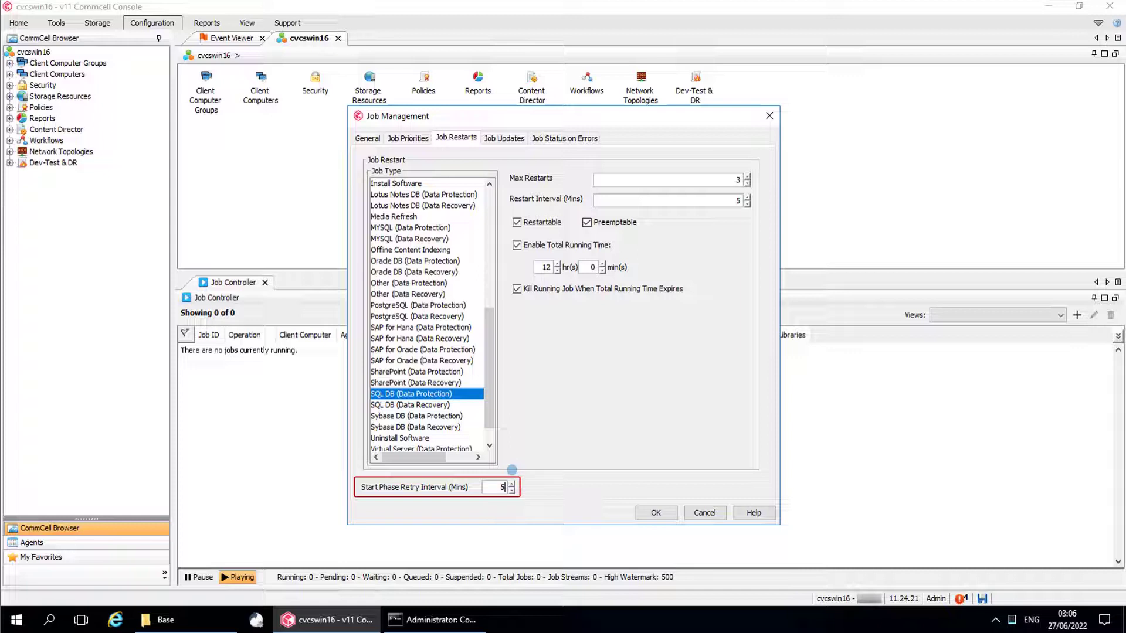